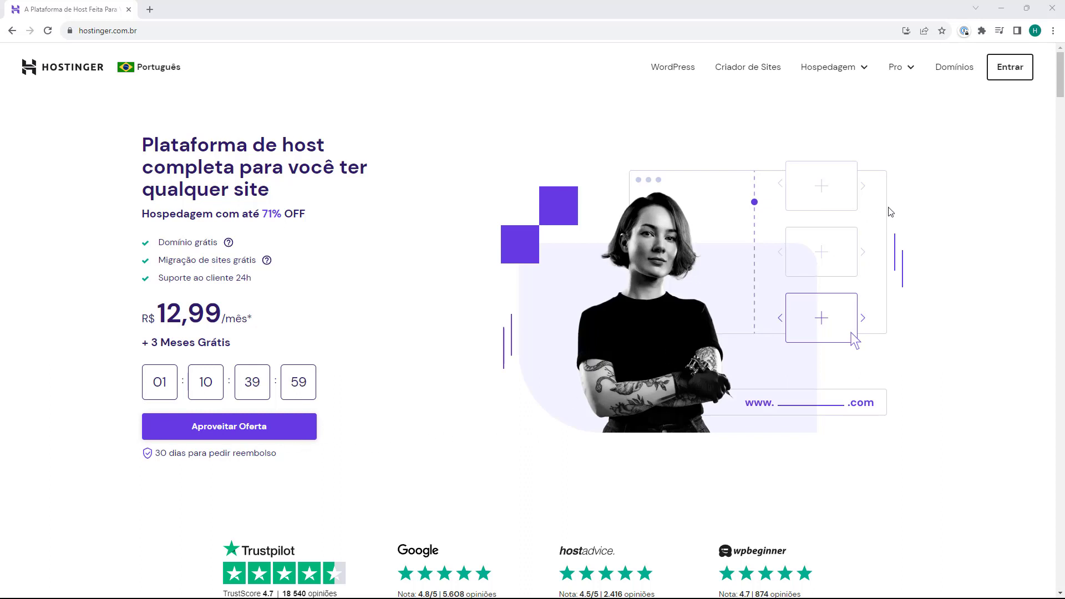
Step: Log in to hPanel using Entrar on the hostinger.com.br landing page
left_click(1002, 73)
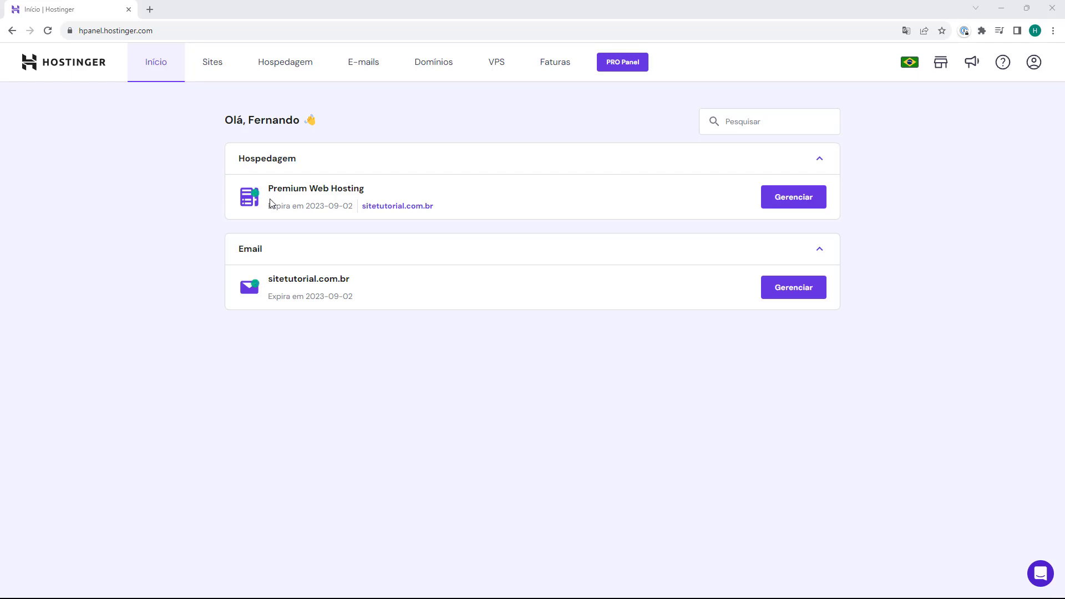
Step: Open the management panel for the sitetutorial.com.br Premium Web Hosting plan
left_click(795, 202)
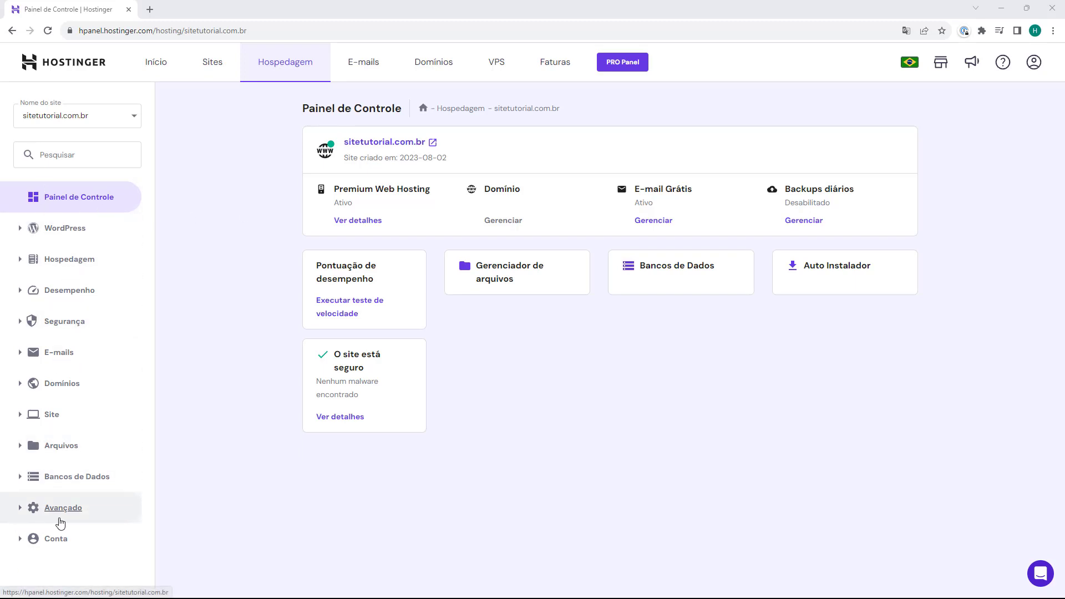
Step: Open Editor de Zona DNS under Avançado and scroll through sitetutorial.com.br's existing records
left_click(50, 509)
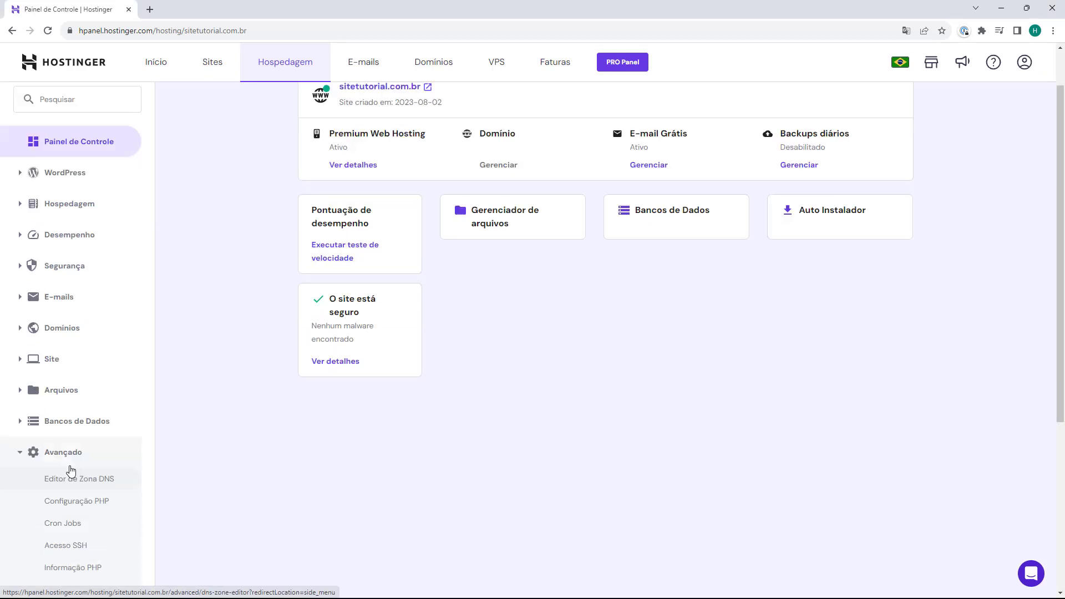
scroll(69, 421, "down", 5)
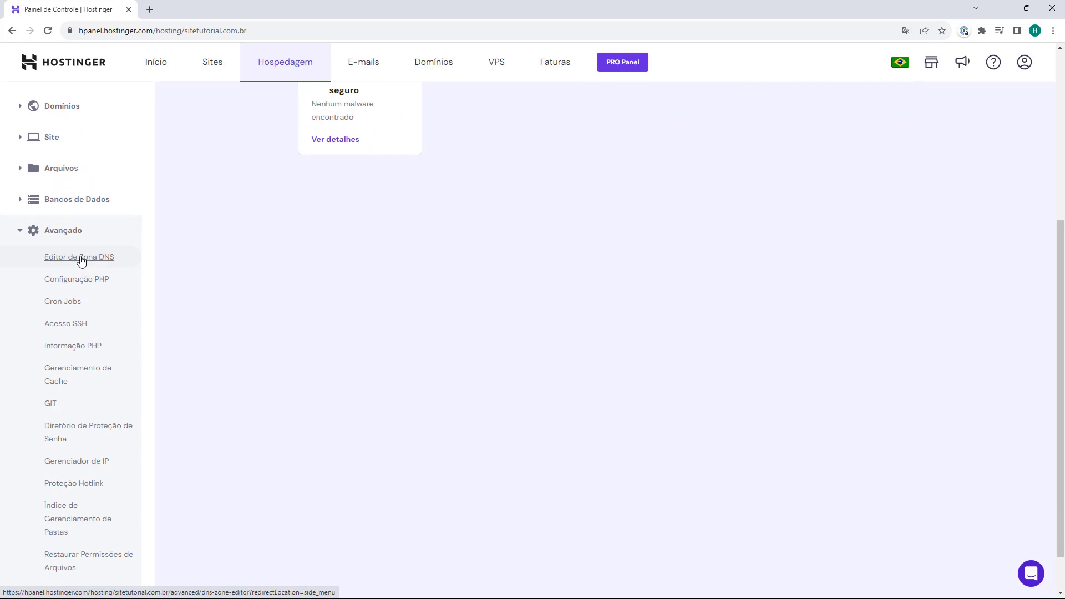
left_click(81, 258)
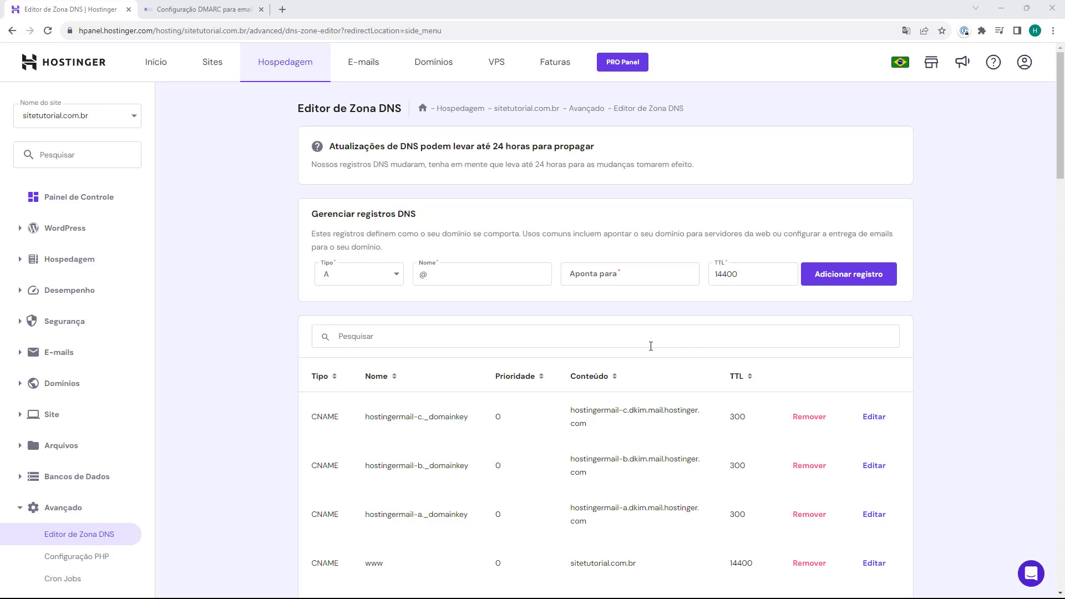
scroll(651, 346, "down", 1)
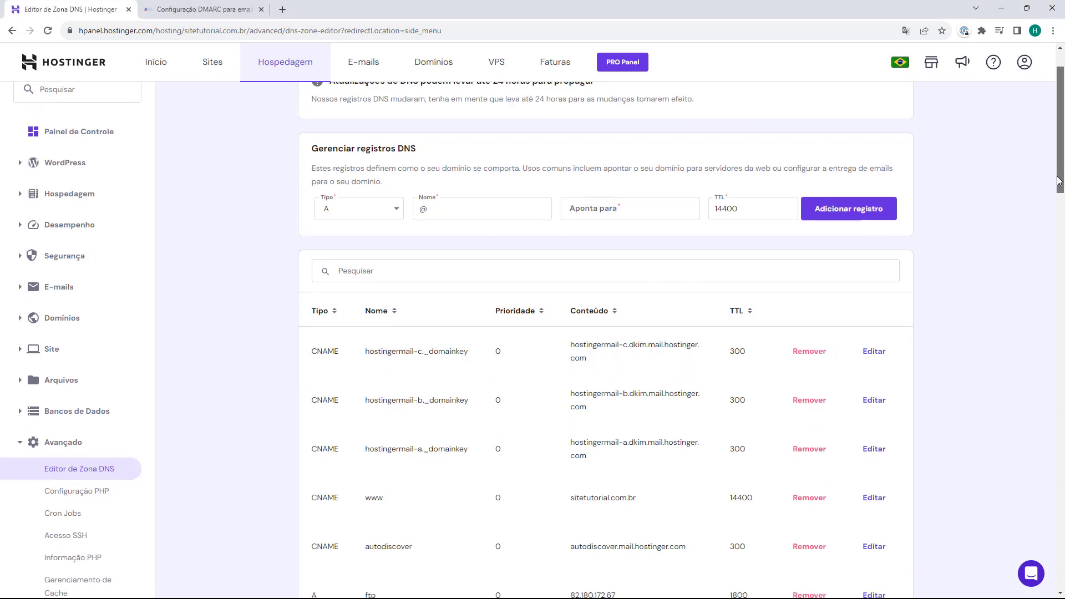
scroll(1059, 180, "down", 1)
Step: Read the DMARC article's record details: type TXT, name _dmarc, value v=DMARC1; p=none, TTL 14400
left_click(204, 9)
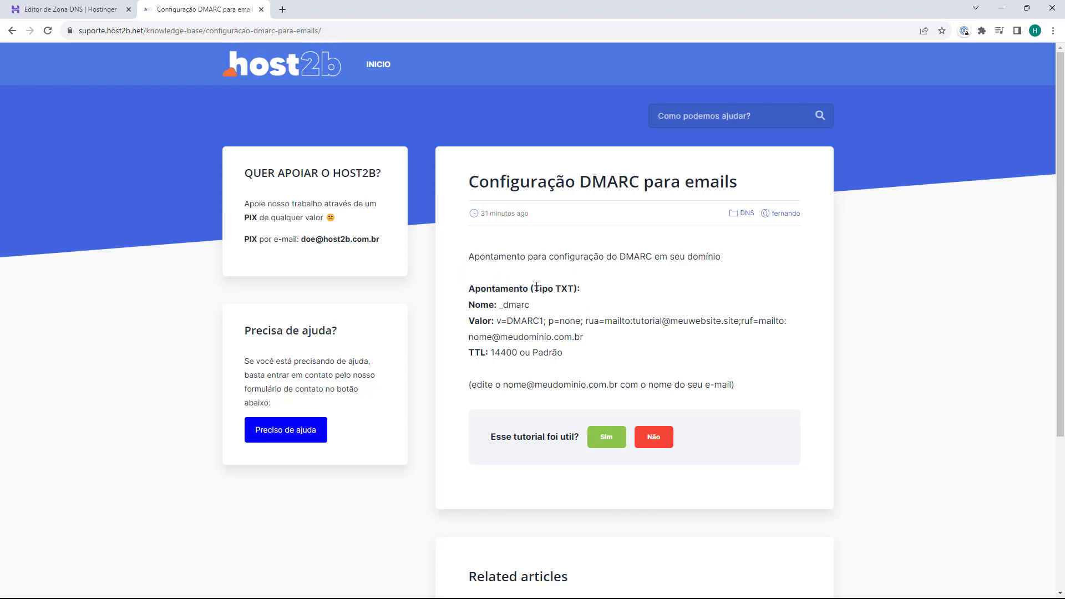
left_click_drag(534, 289, 576, 290)
left_click(547, 306)
left_click_drag(547, 307, 499, 320)
left_click(497, 319)
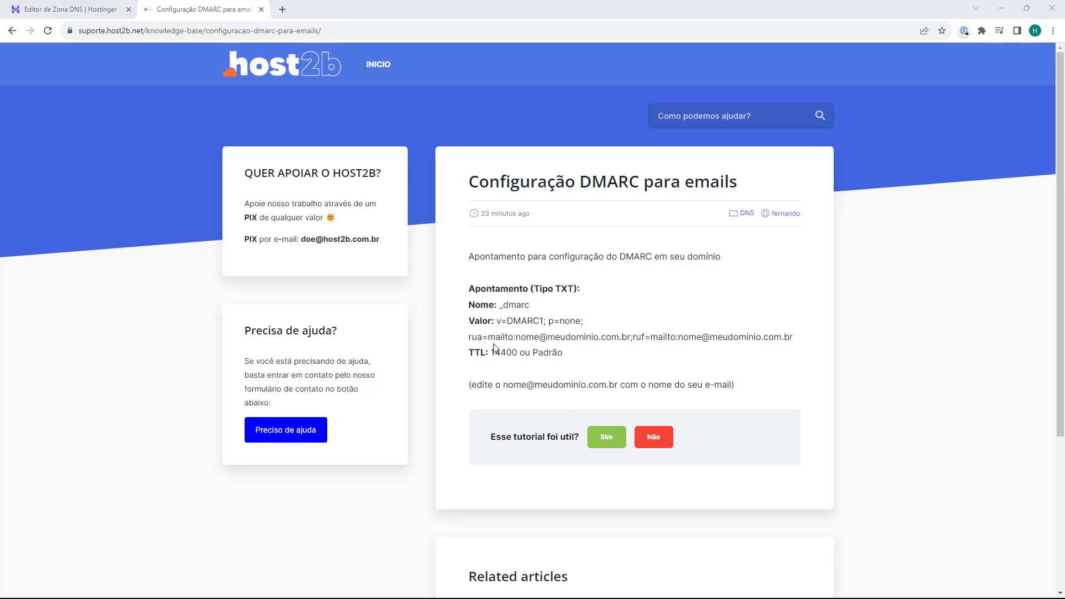
left_click_drag(466, 305, 530, 315)
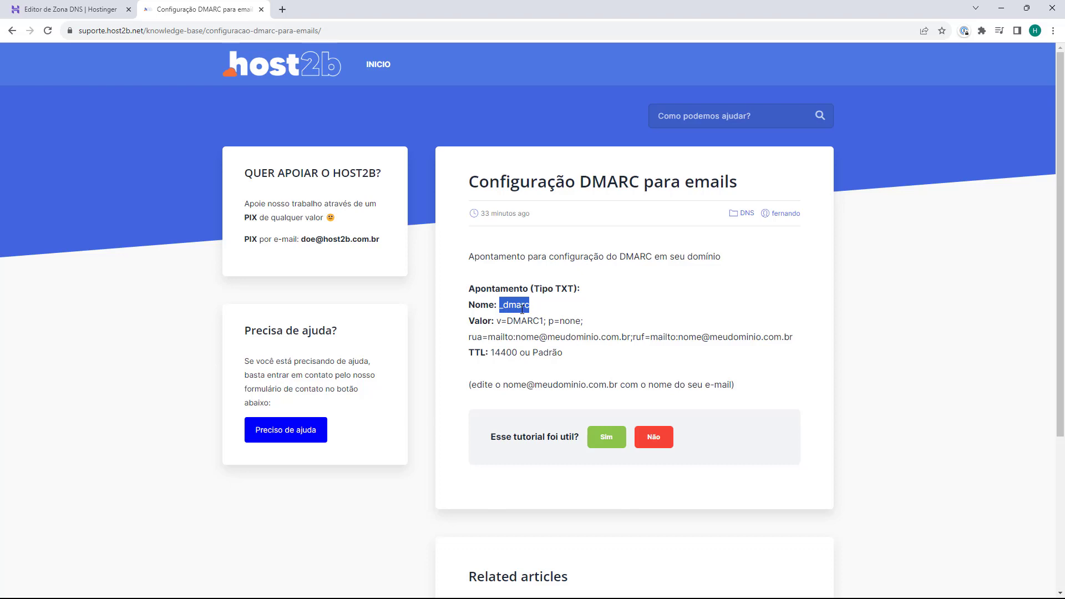
Step: Set the new DNS record's type to TXT and replace the @ name with _dmarc
left_click(76, 20)
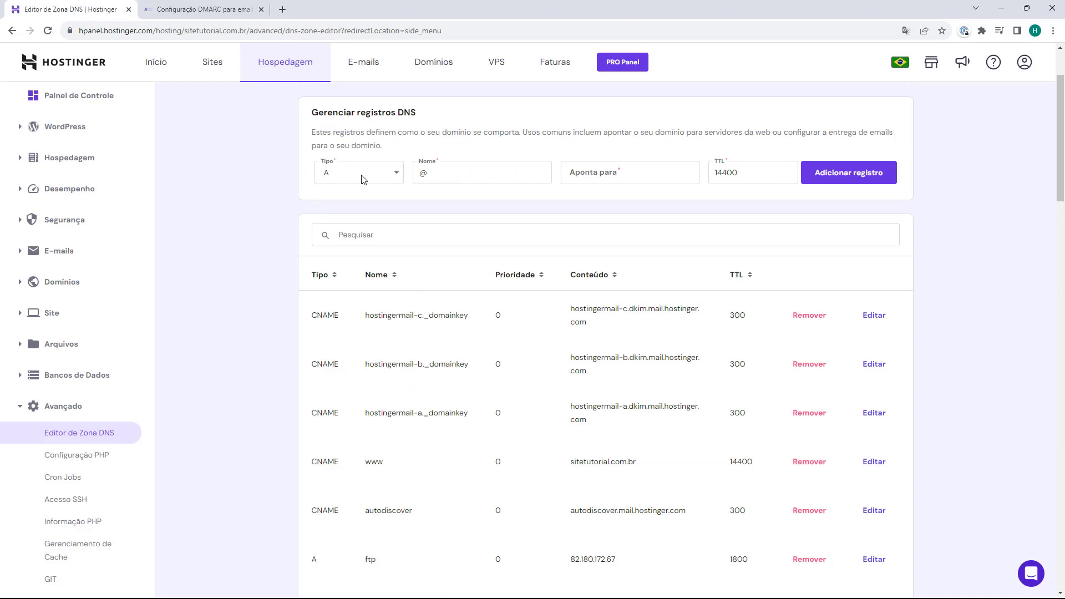
left_click(364, 176)
scroll(339, 278, "down", 1)
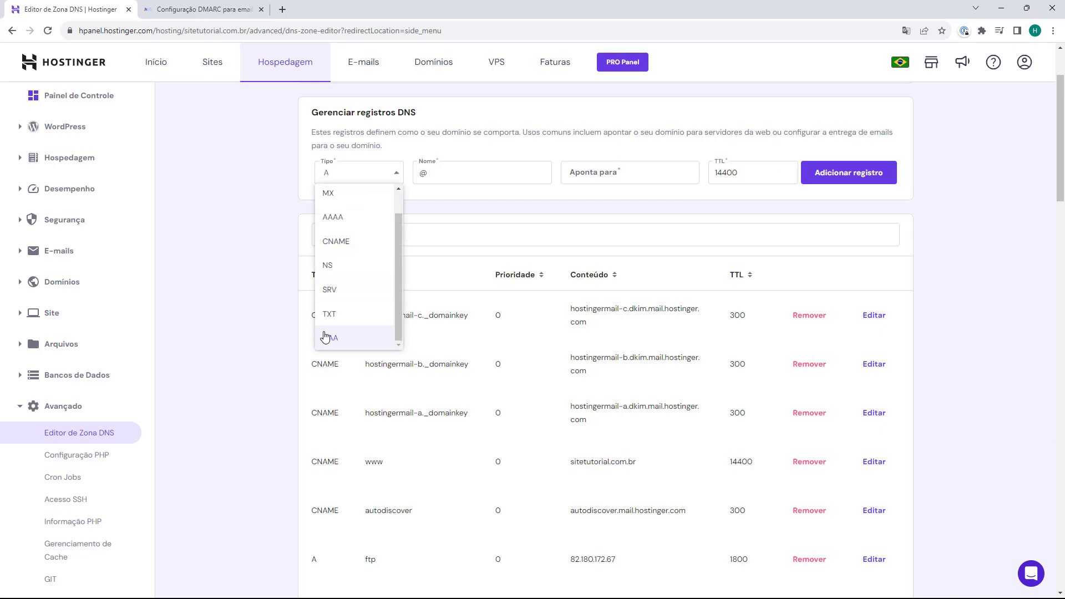
left_click(332, 319)
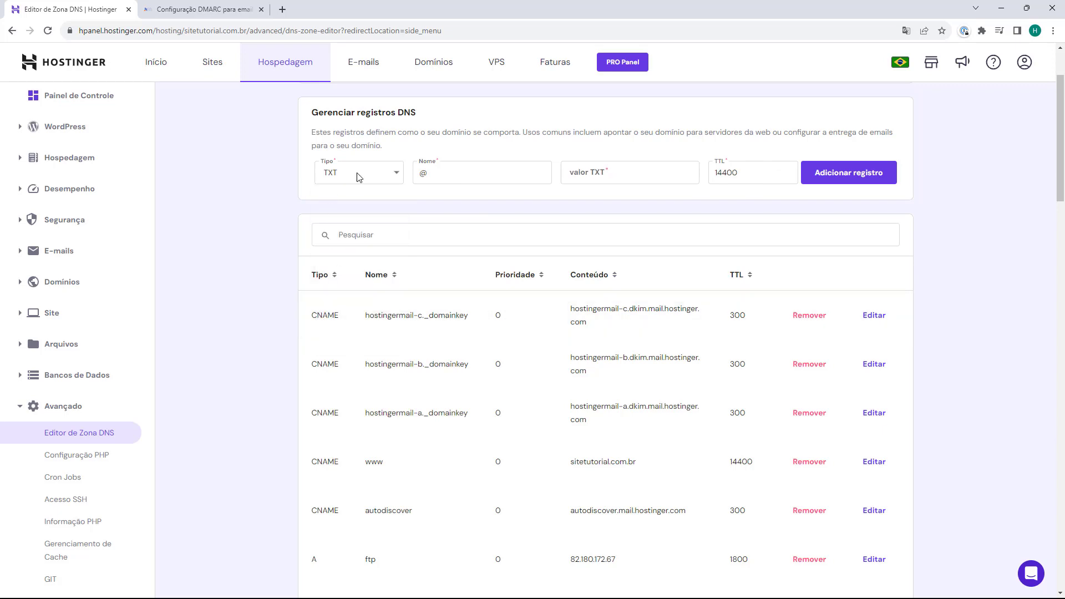
left_click(424, 165)
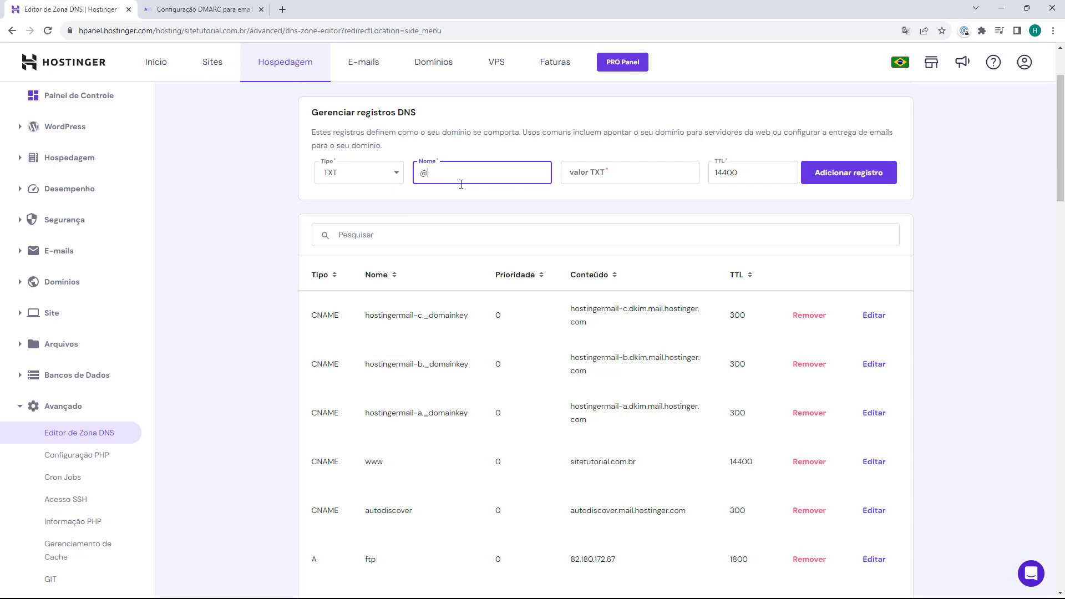
key("BackSpace")
type("_dmarc")
left_click(598, 185)
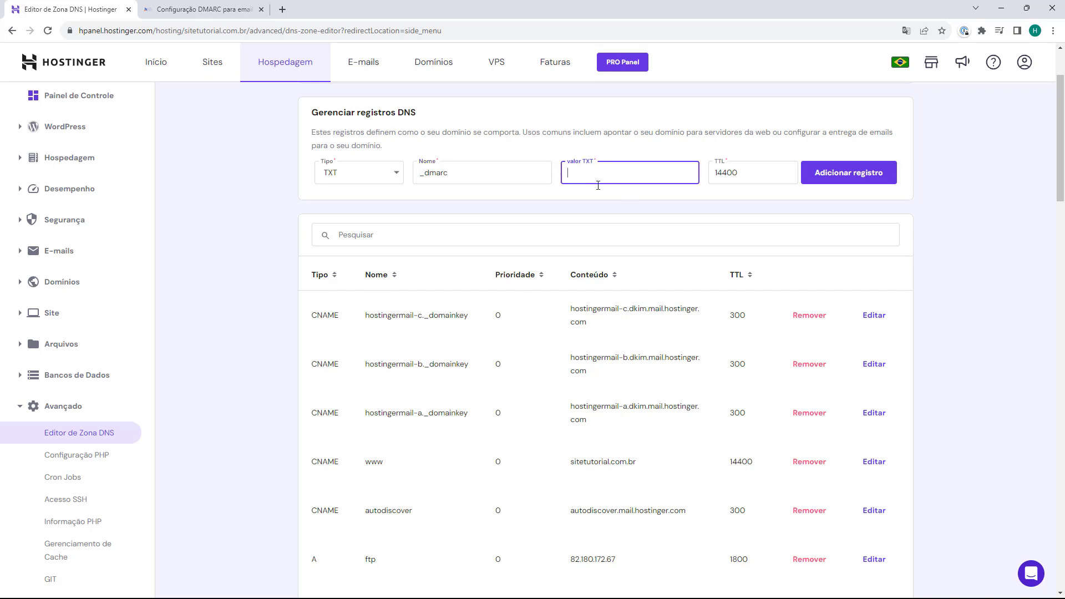
left_click(174, 10)
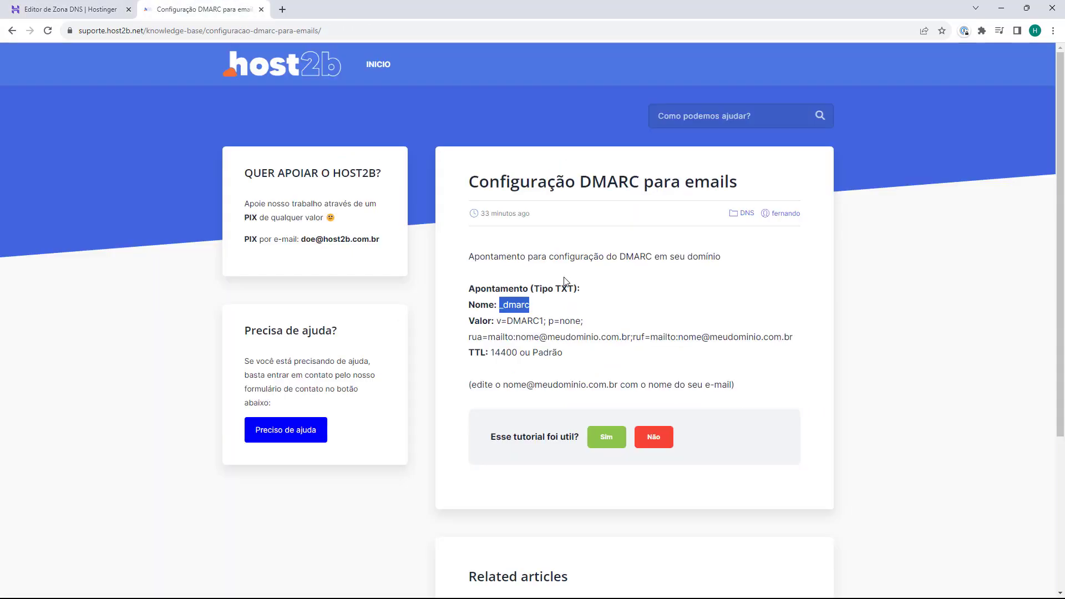
Step: Copy the full DMARC value from the article, noting its rua and ruf placeholder addresses
left_click(493, 324)
left_click_drag(497, 323, 795, 343)
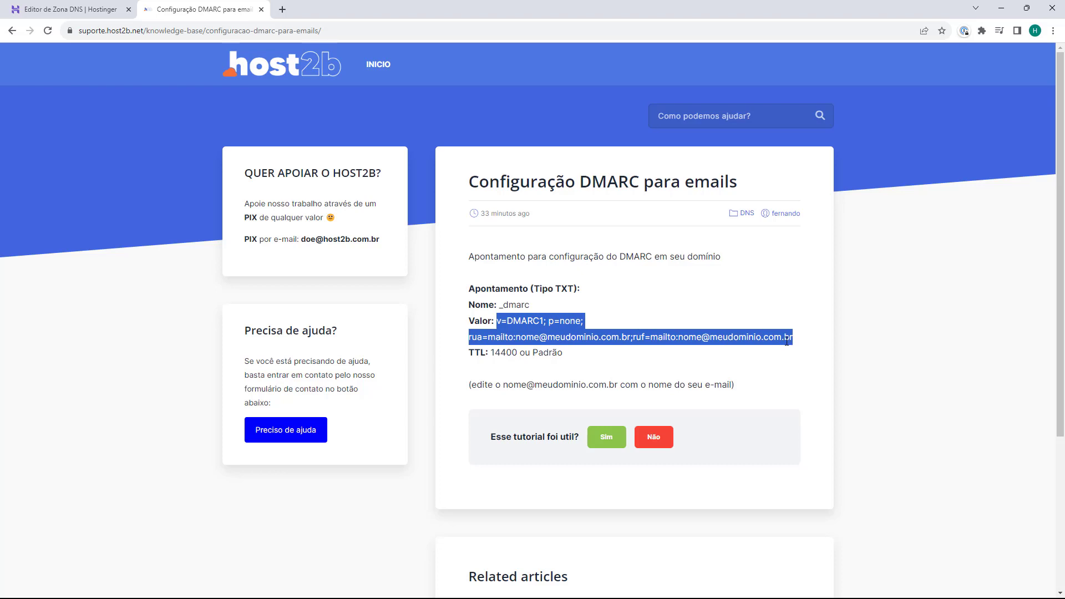
left_click(483, 356)
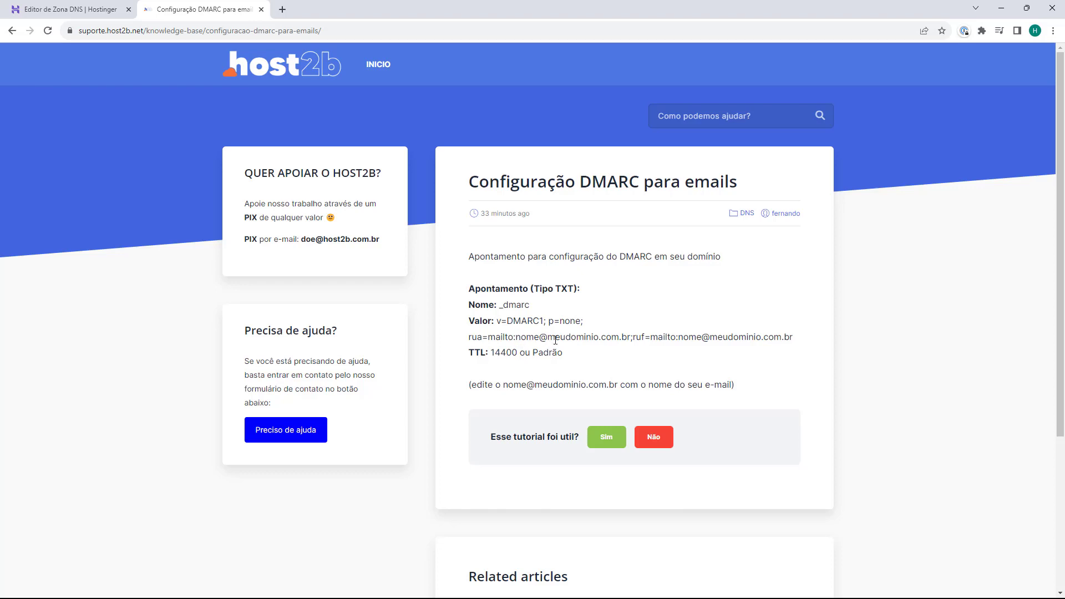
left_click_drag(628, 337, 517, 340)
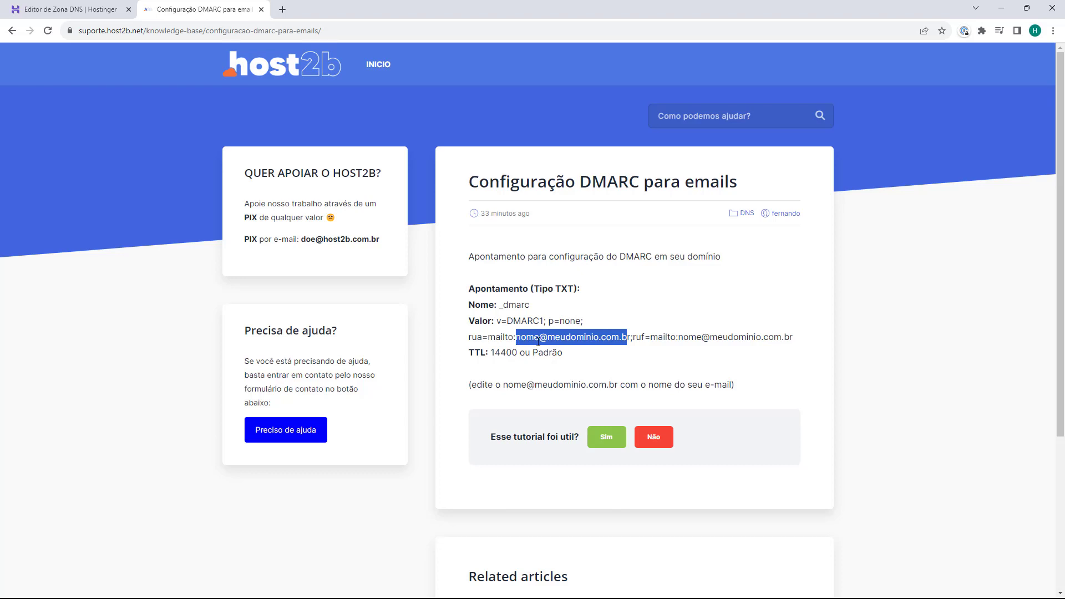
left_click(691, 339)
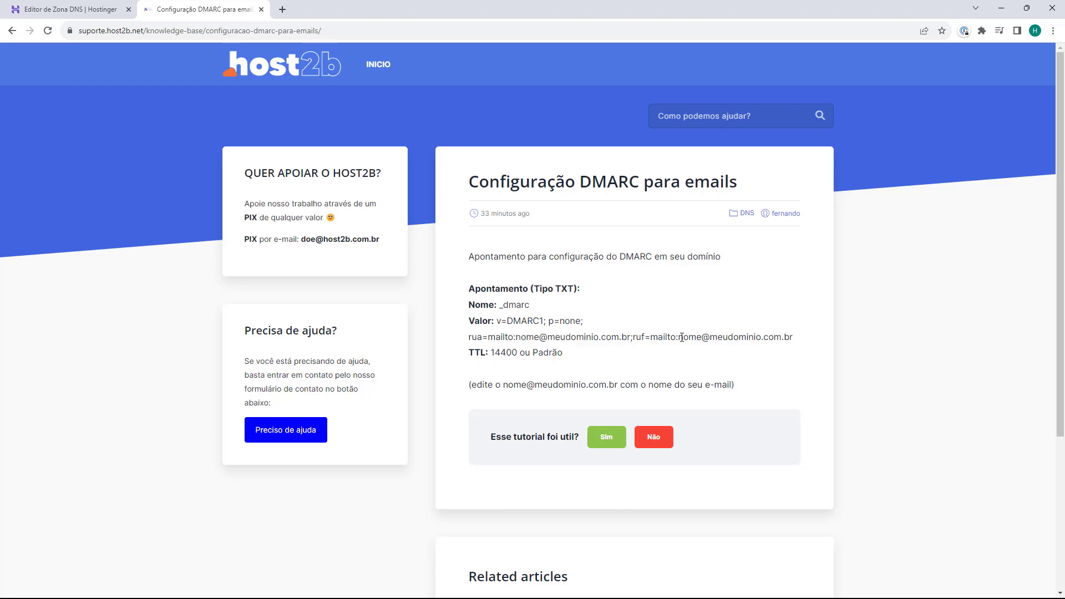
left_click_drag(680, 337, 517, 339)
left_click(803, 343)
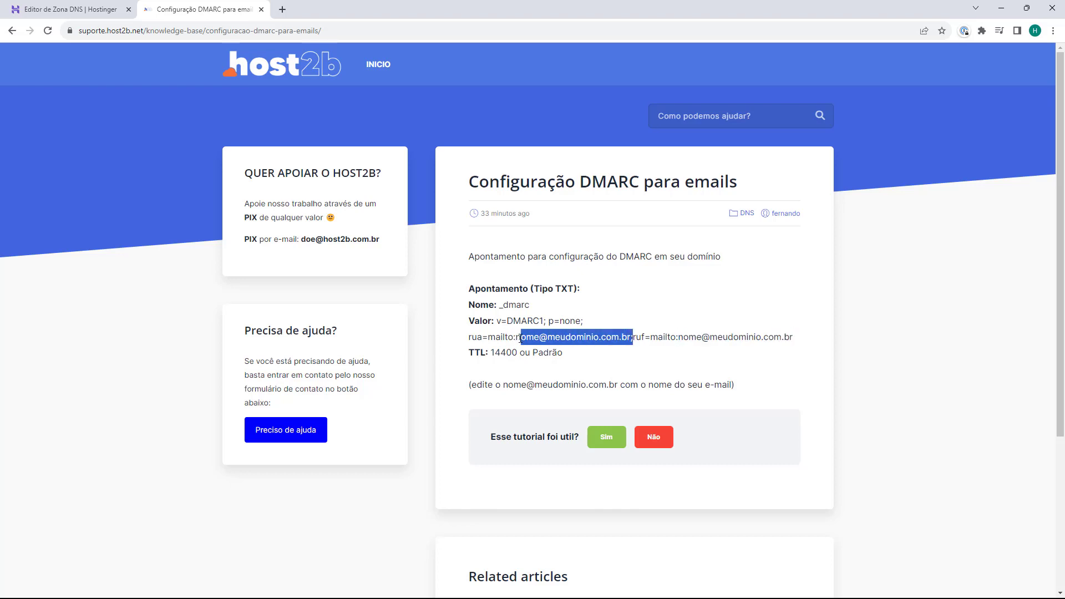
left_click(503, 338)
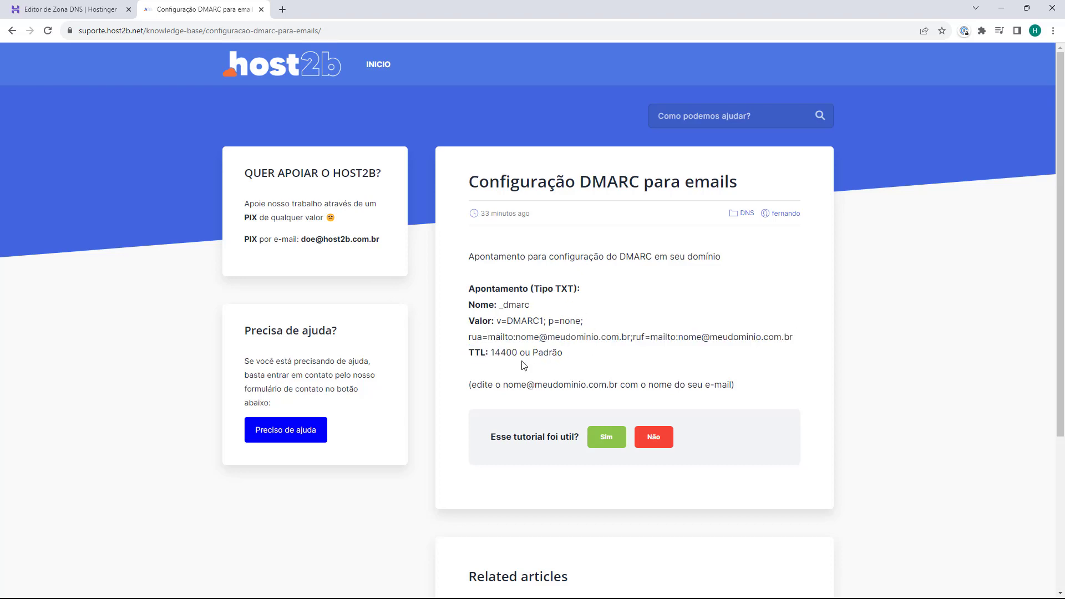
left_click(72, 10)
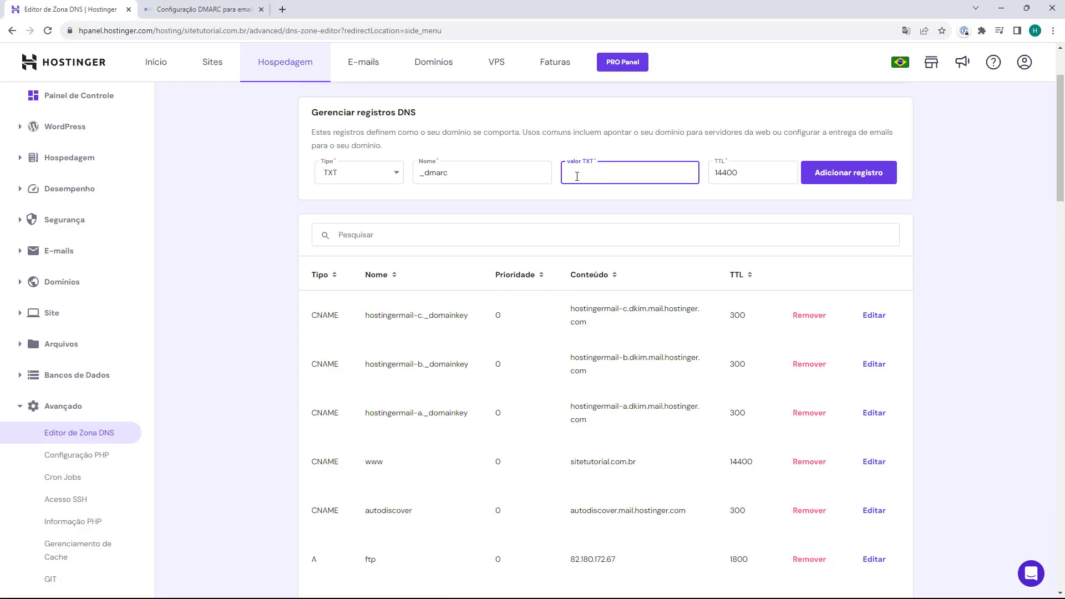
Step: Paste the DMARC value into valor TXT, replacing the ruf and rua placeholders with the site's contact e-mail
key("ctrl+v")
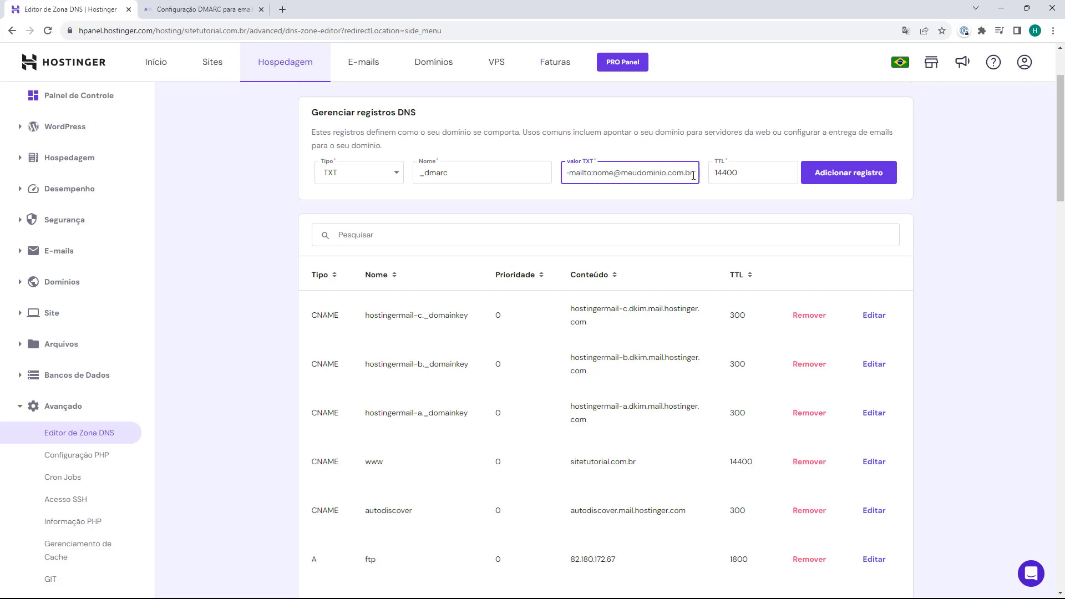
key("ctrl+shift+Left")
key("ctrl+shift+Left")
key("ctrl+shift+Left")
key("ctrl+shift+Left")
key("BackSpace")
key("Left")
key("Left")
key("Left")
key("Left")
key("Left")
key("Left")
key("Left")
key("Left")
key("Left")
key("Left")
key("Left")
key("Left")
key("Left")
key("Left")
key("Left")
key("Left")
key("Left")
key("Left")
key("Left")
key("Left")
key("Left")
key("BackSpace")
key("BackSpace")
key("BackSpace")
key("BackSpace")
key("BackSpace")
key("BackSpace")
key("BackSpace")
key("BackSpace")
key("BackSpace")
key("BackSpace")
key("BackSpace")
key("BackSpace")
key("BackSpace")
key("BackSpace")
key("BackSpace")
key("BackSpace")
key("BackSpace")
key("BackSpace")
key("BackSpace")
key("BackSpace")
key("BackSpace")
key("BackSpace")
key("ctrl+a")
left_click(671, 175)
left_click(712, 176)
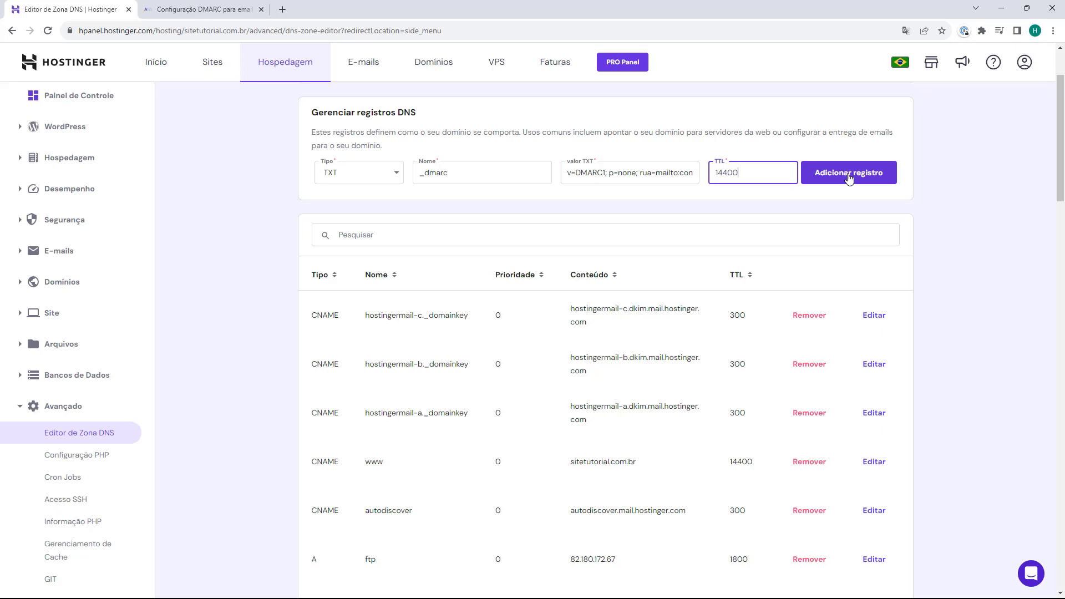
Step: Add the _dmarc TXT record and locate it with its DMARC value in the zone table
left_click(849, 177)
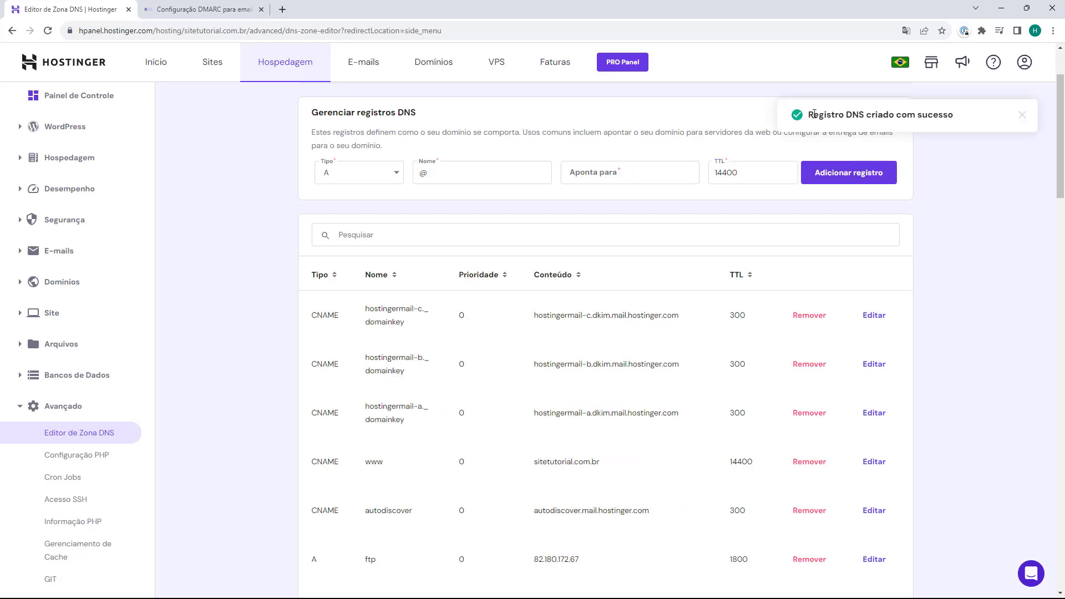
scroll(363, 300, "down", 2)
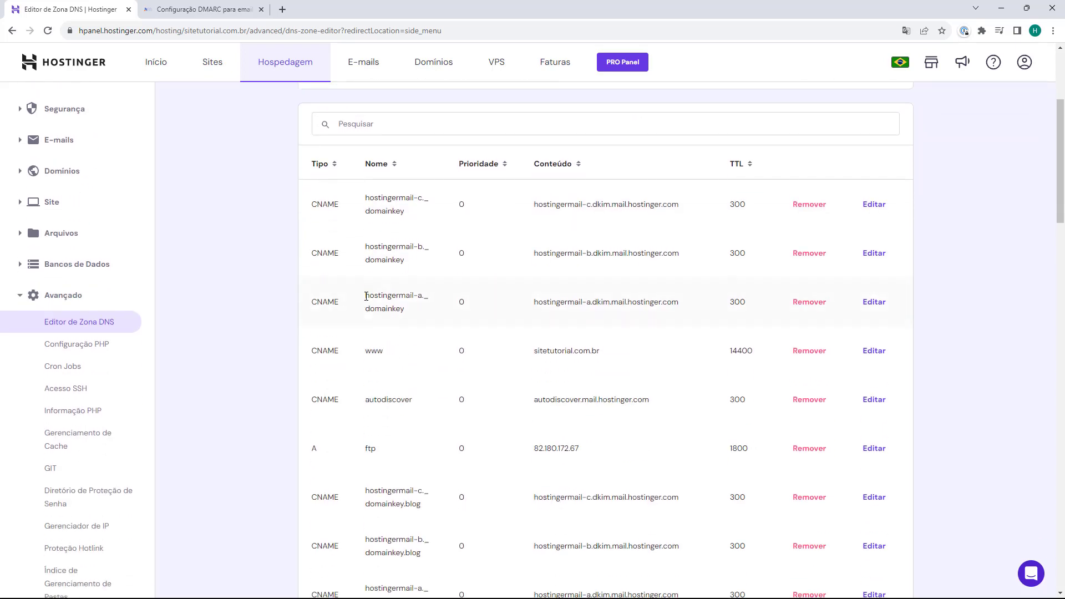
scroll(366, 297, "down", 8)
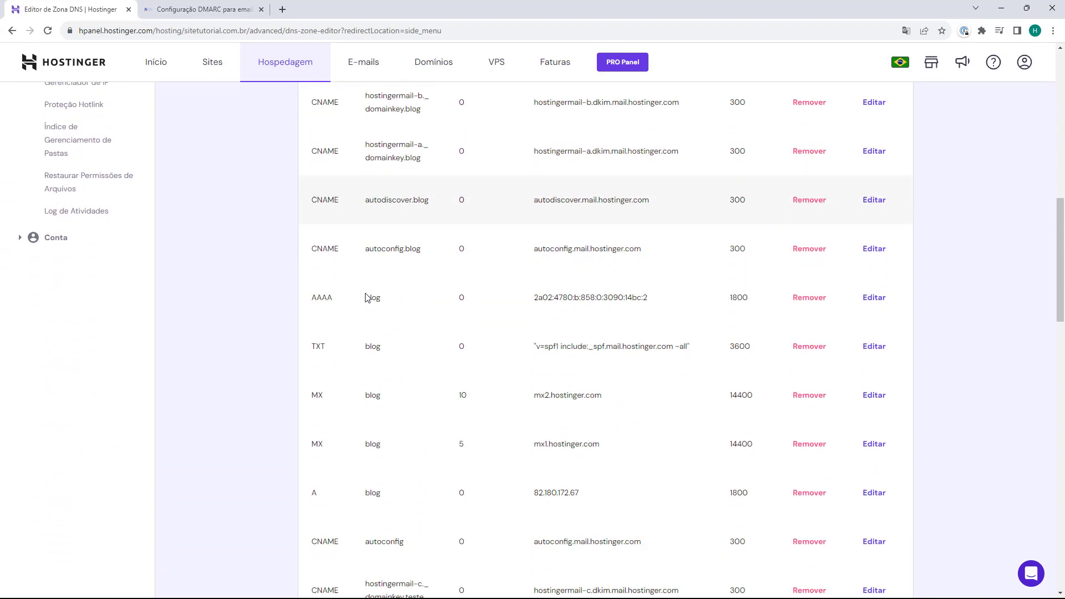
scroll(366, 297, "down", 8)
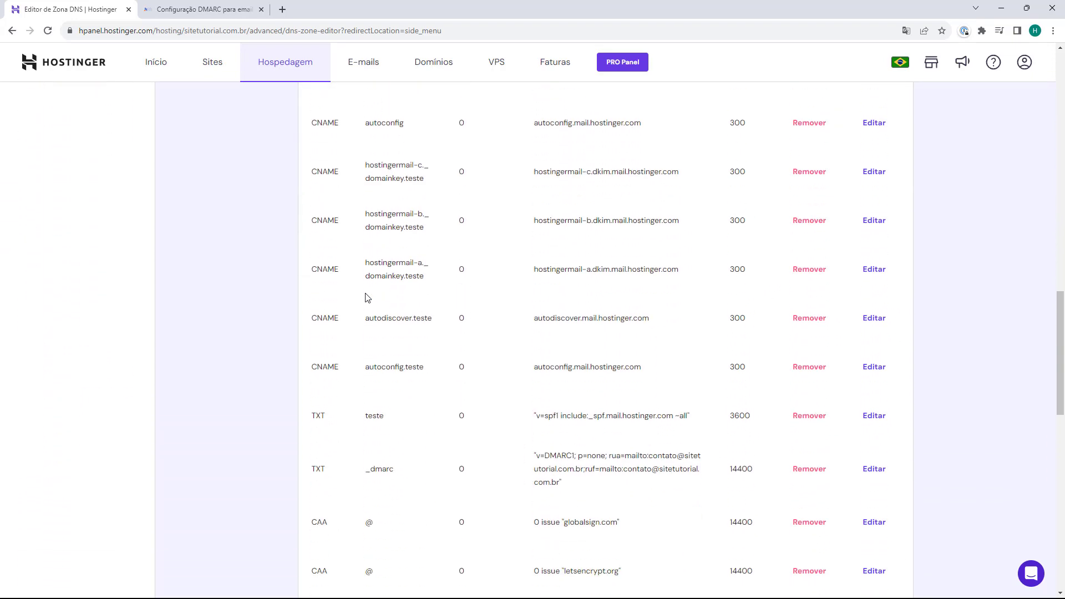
scroll(366, 298, "down", 2)
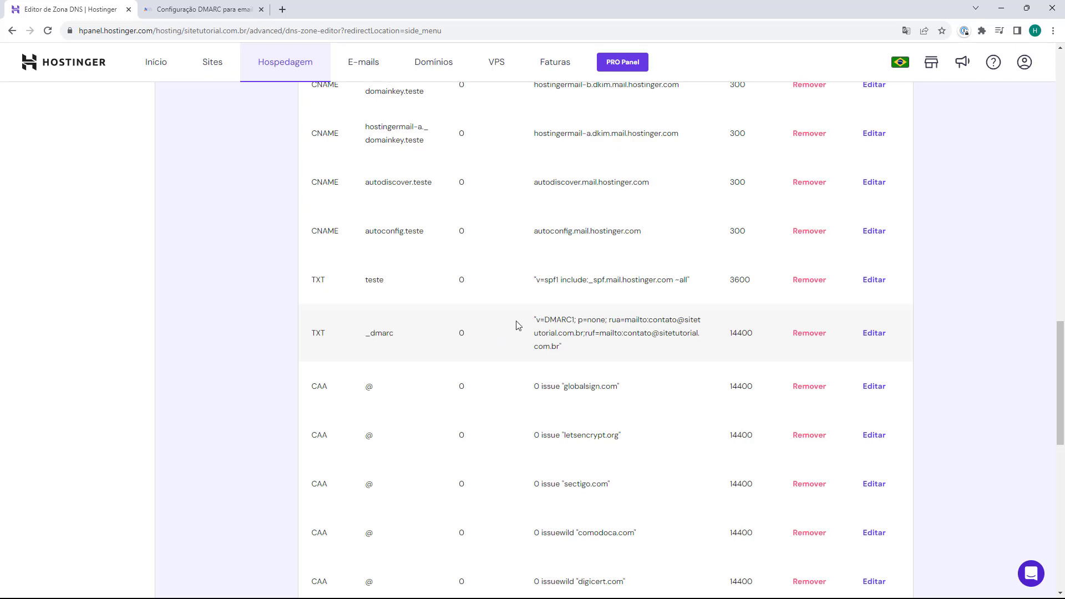
left_click_drag(520, 325, 555, 322)
left_click(548, 322)
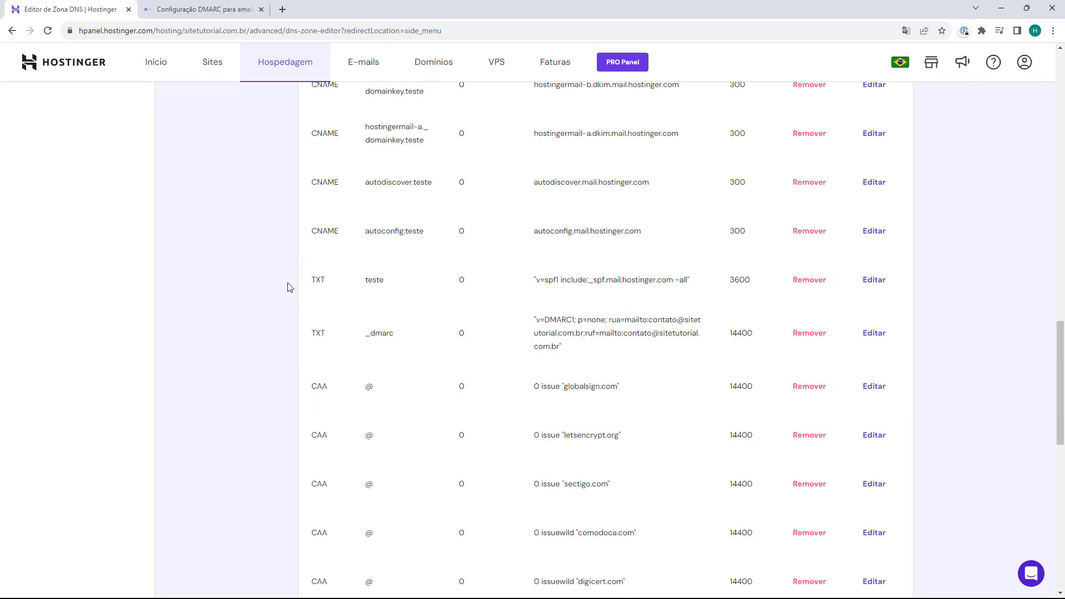
scroll(283, 296, "up", 1)
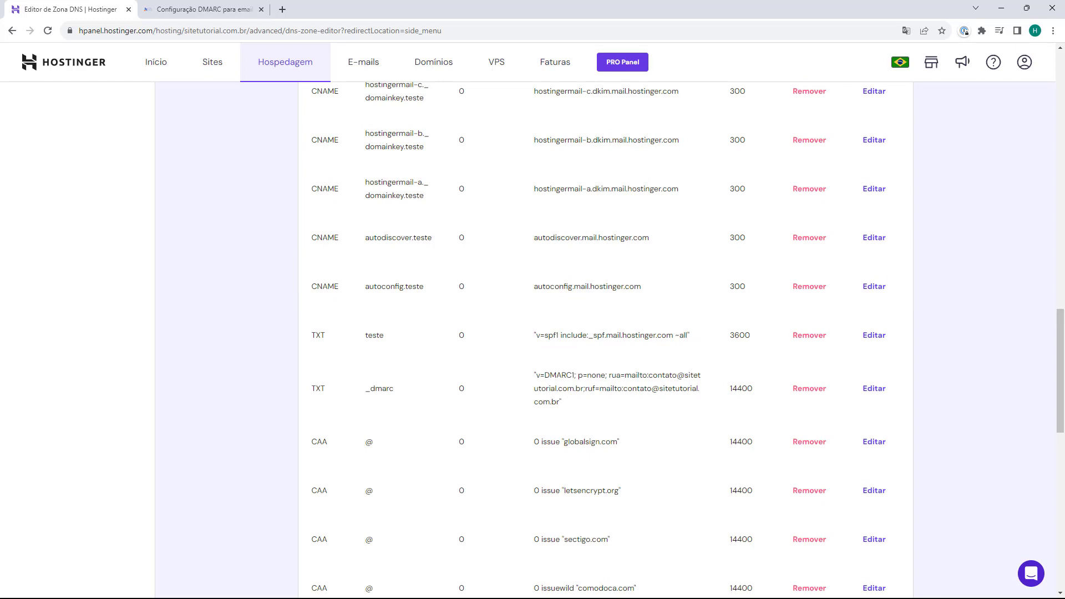